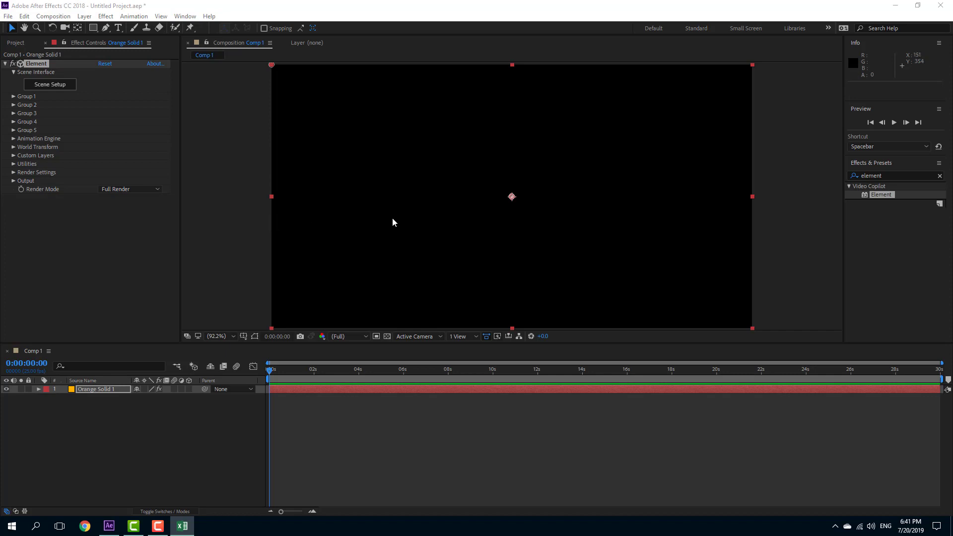
Step: Add the bulb_on model from Starter_Pack_Physical and begin creating a torus primitive
click(232, 441)
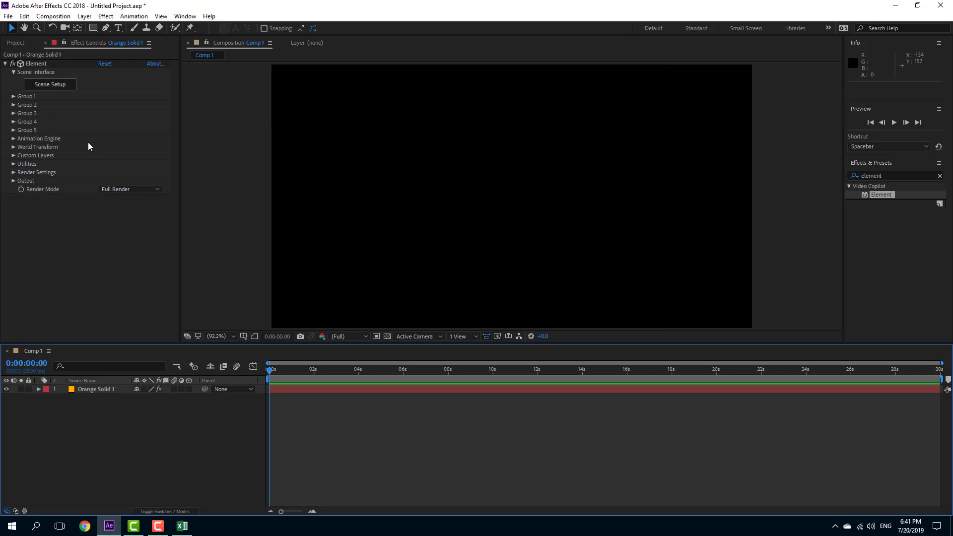
click(51, 83)
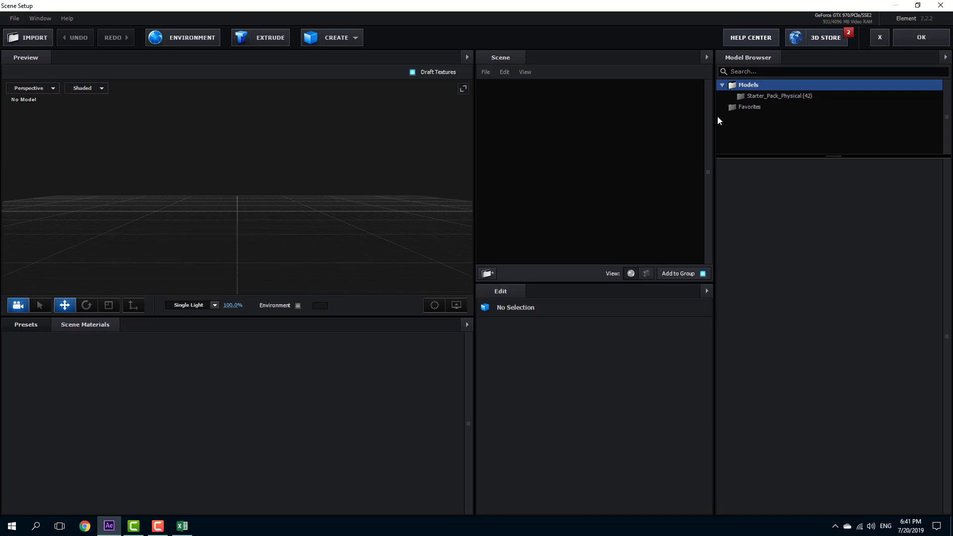
click(757, 96)
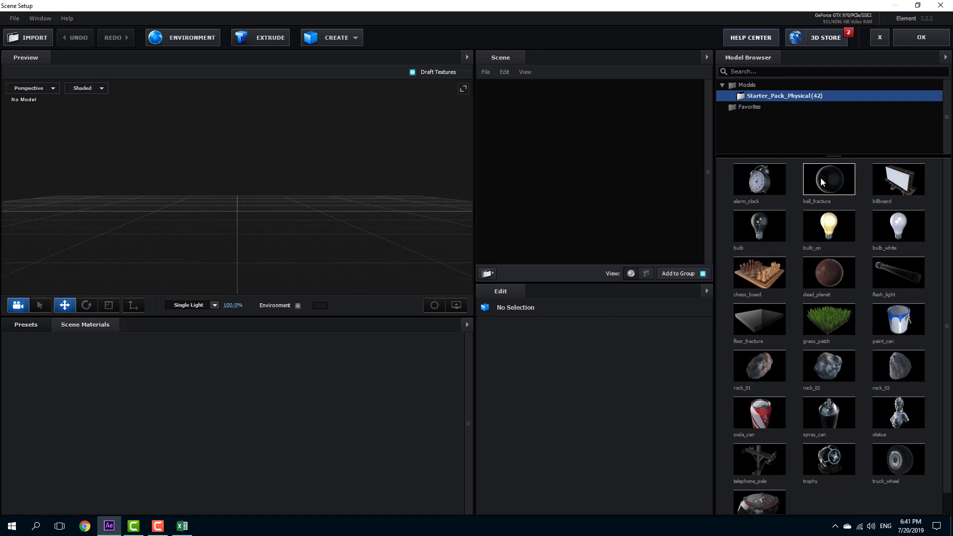
click(829, 227)
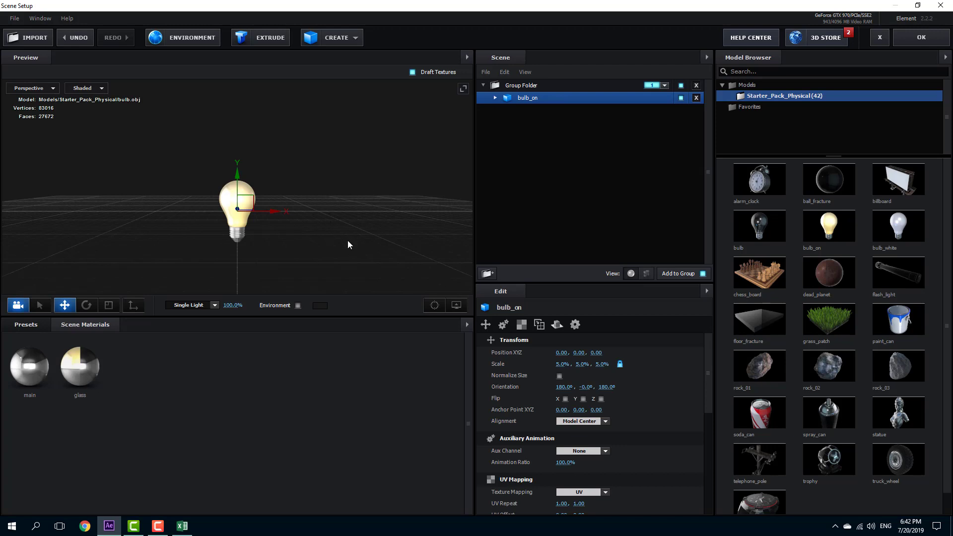
click(346, 45)
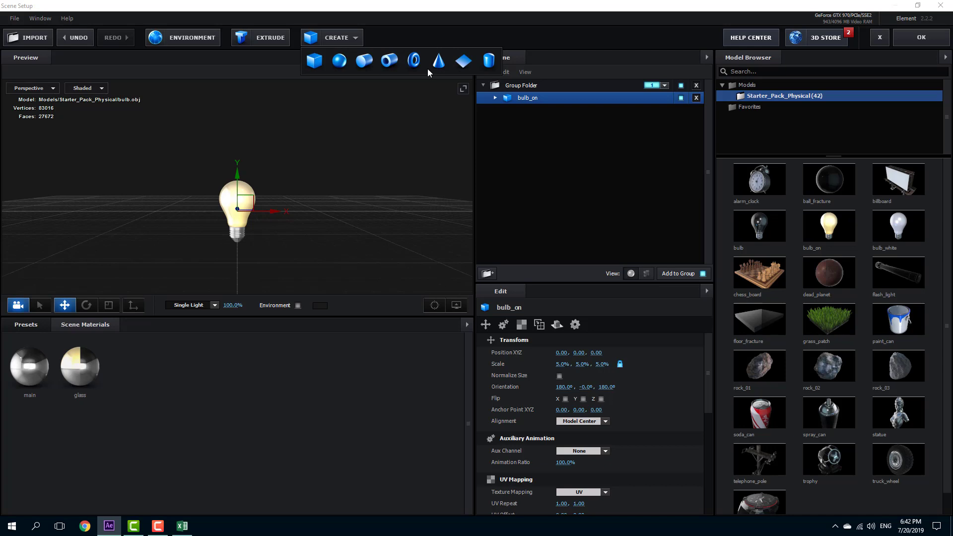
Step: Create the torus and drag the Torus Model out of the group folder, checking its group channel
click(414, 62)
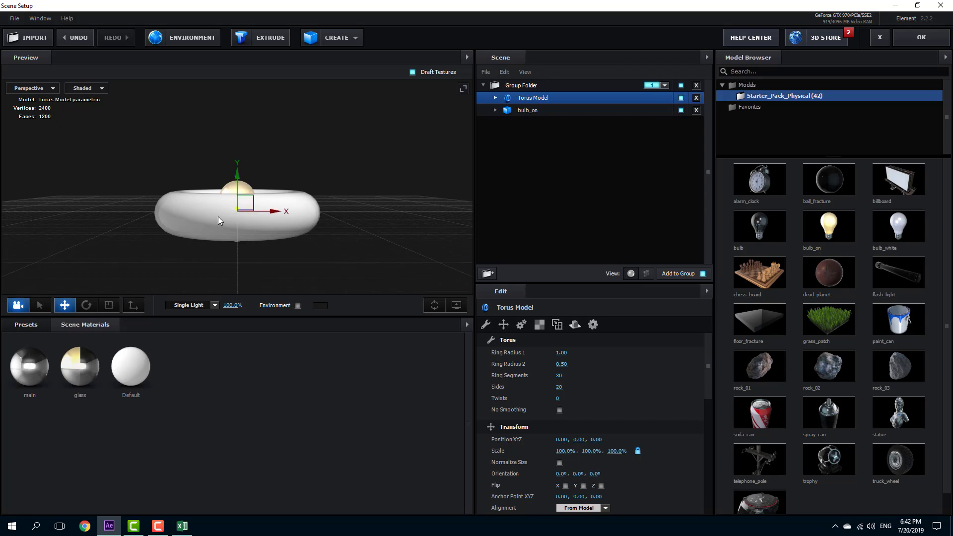
drag(532, 98, 540, 119)
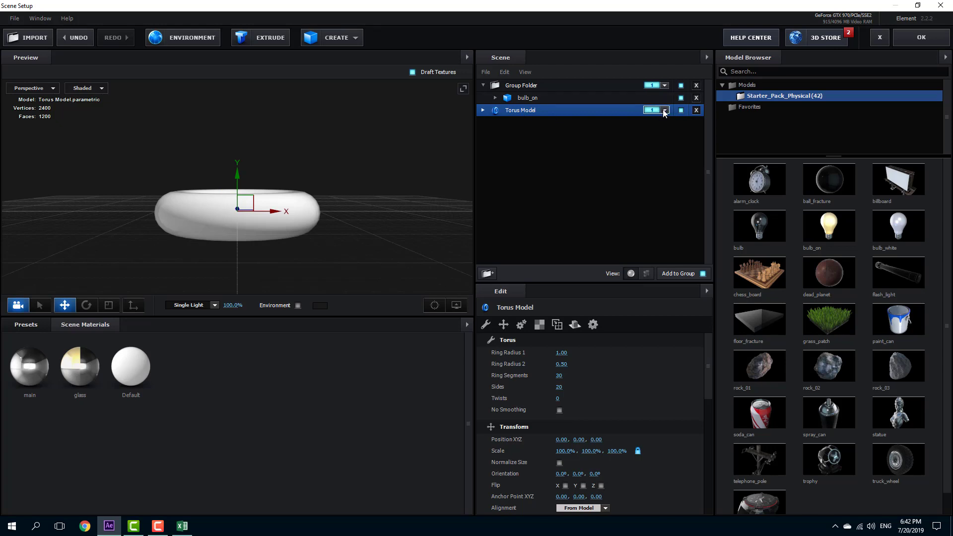
click(664, 111)
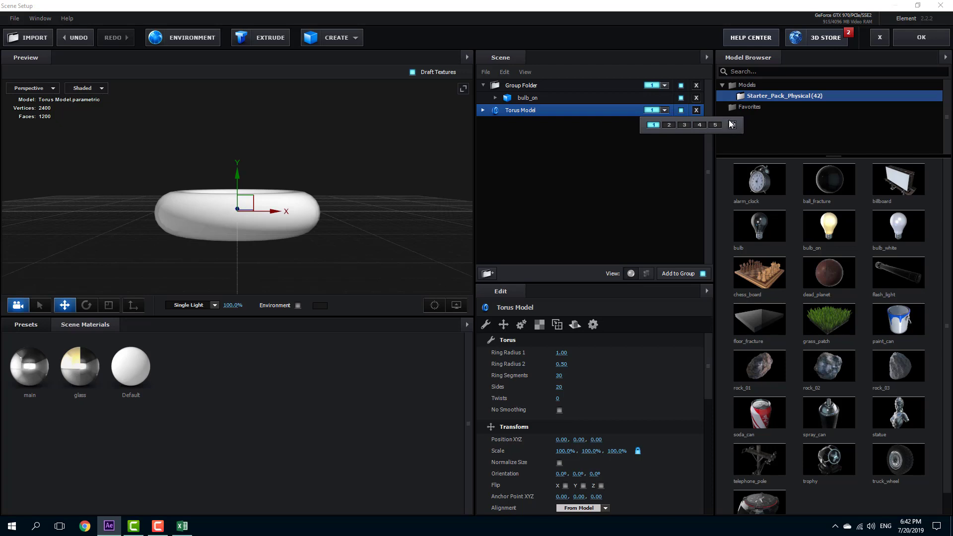
click(619, 157)
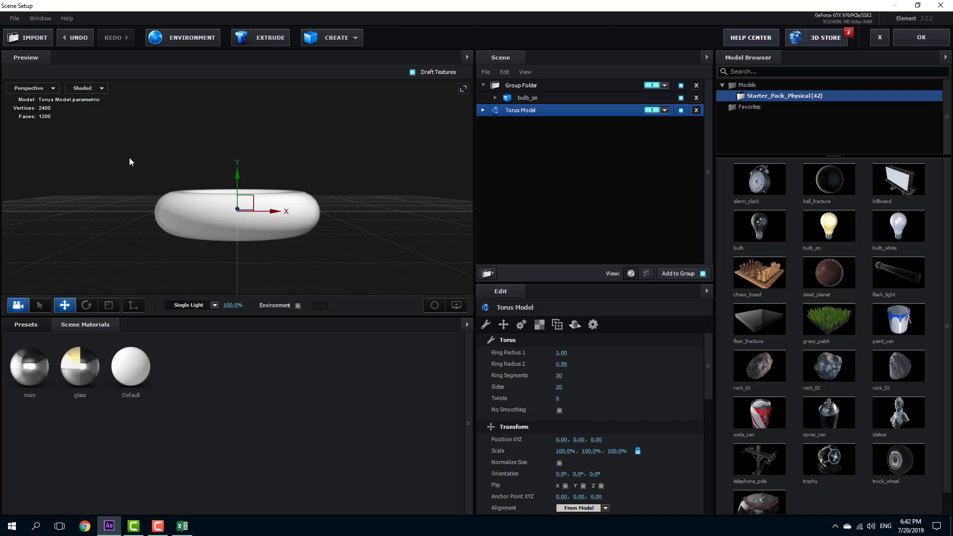
Step: Preview the torus as a point cloud while orbiting, restore Shaded display, and confirm the scene with OK
click(89, 89)
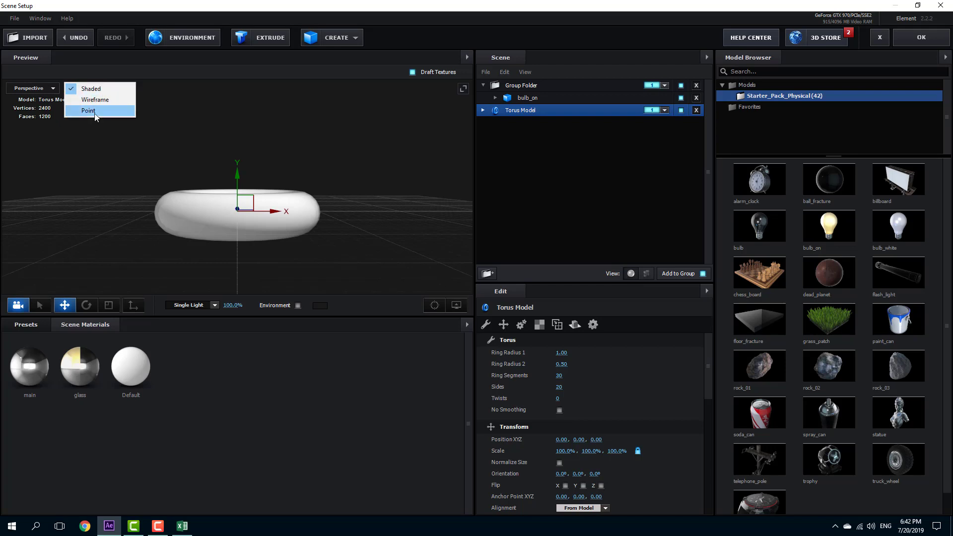
click(87, 110)
mouse_move(357, 198)
mouse_down()
mouse_move(278, 172)
mouse_move(425, 194)
mouse_move(269, 197)
mouse_up()
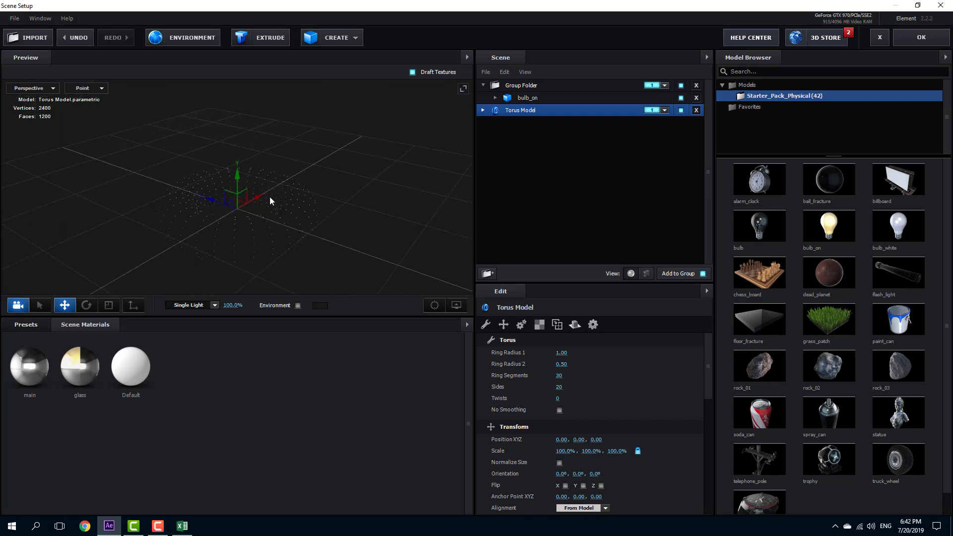
drag(341, 202, 290, 204)
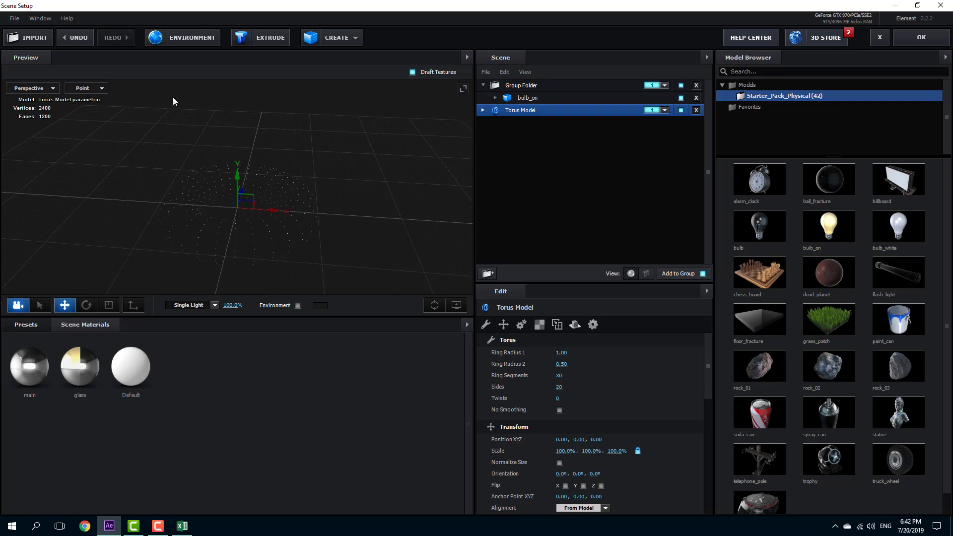
click(88, 88)
click(91, 89)
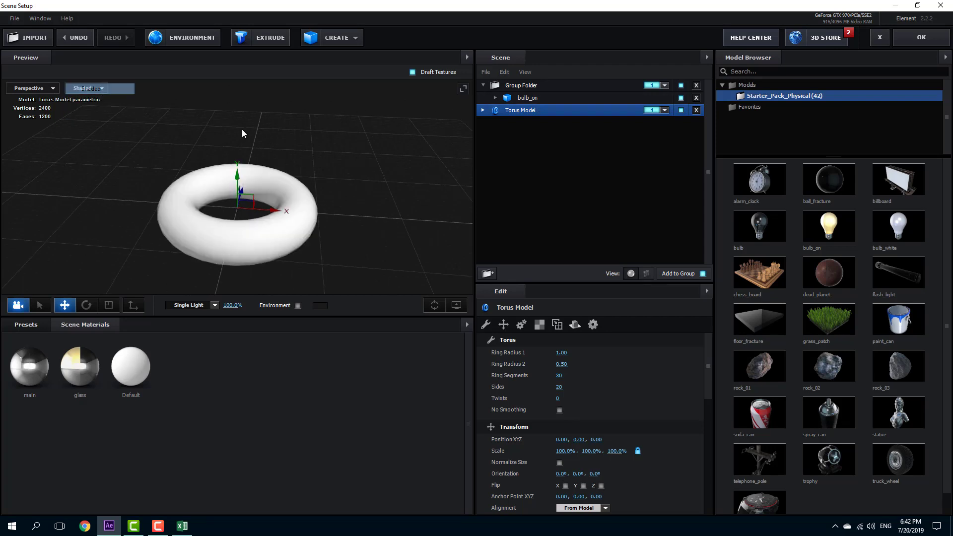
click(905, 38)
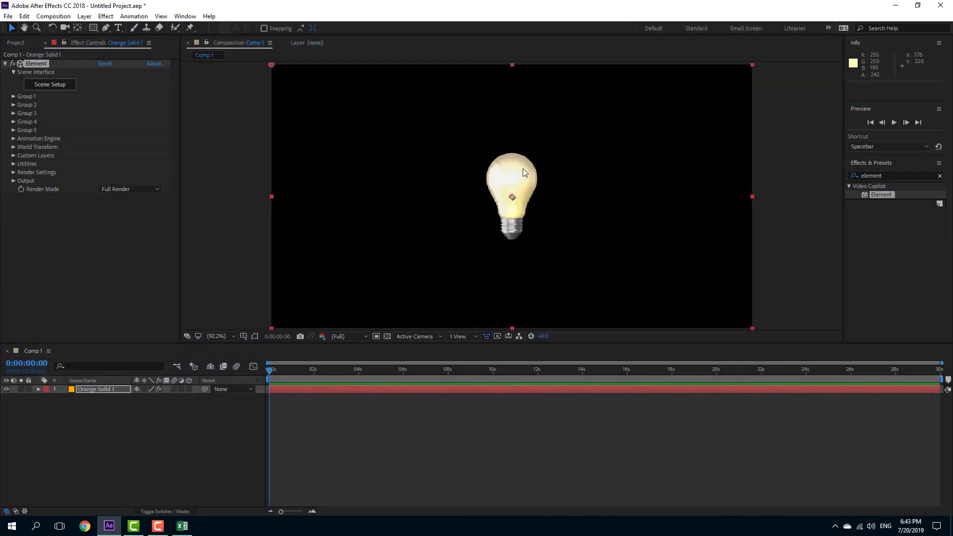
Step: Expand Group 1's Particle Replicator and Particle Look, lower the bulb size, and list the replicator shapes
click(14, 96)
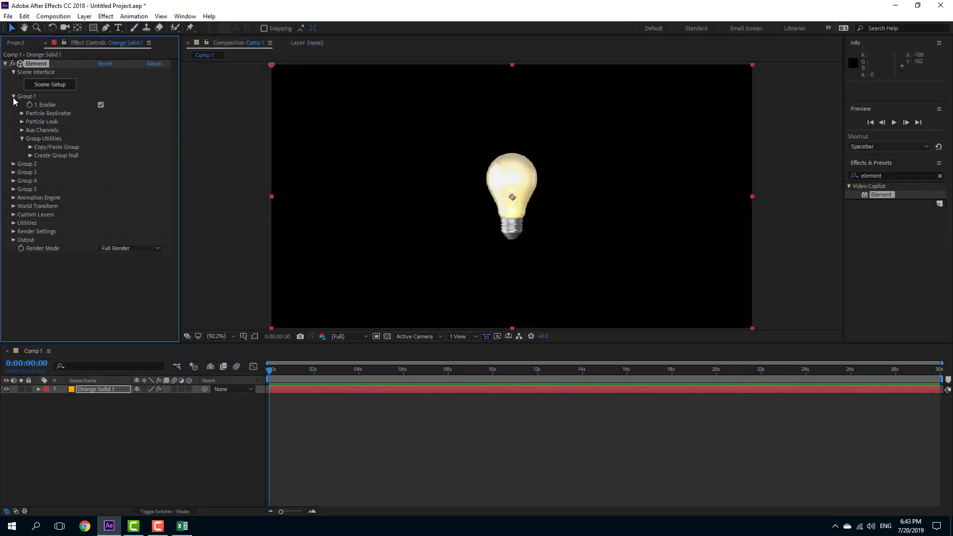
click(22, 112)
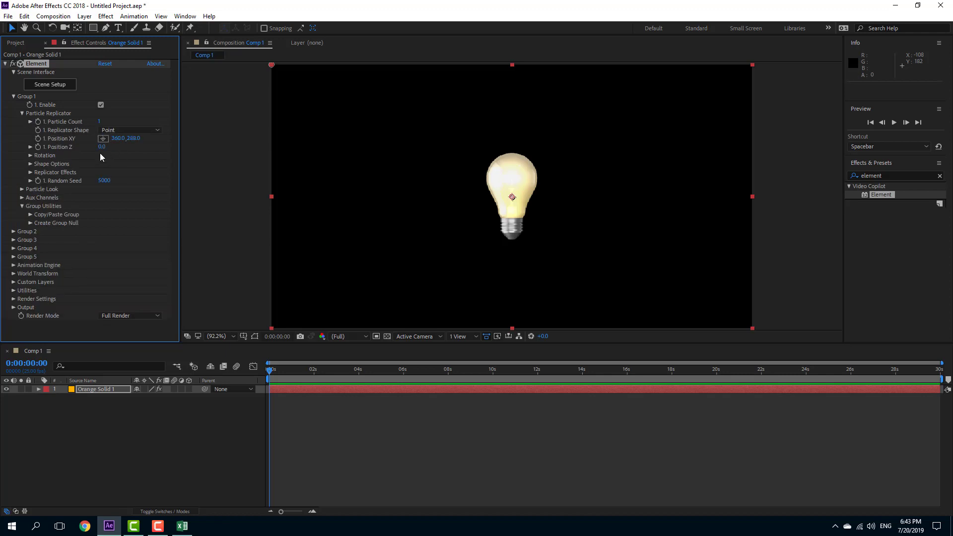
click(23, 190)
drag(103, 198, 79, 199)
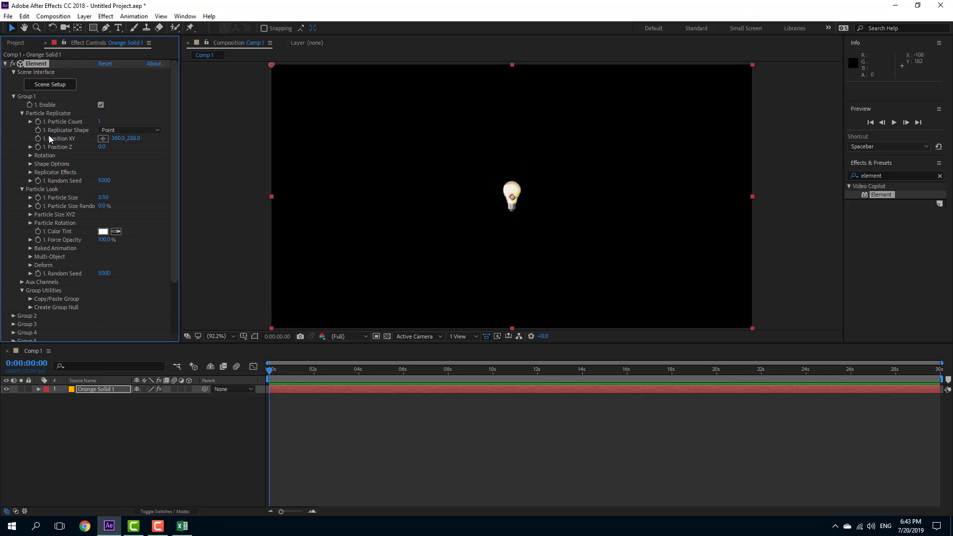
click(130, 130)
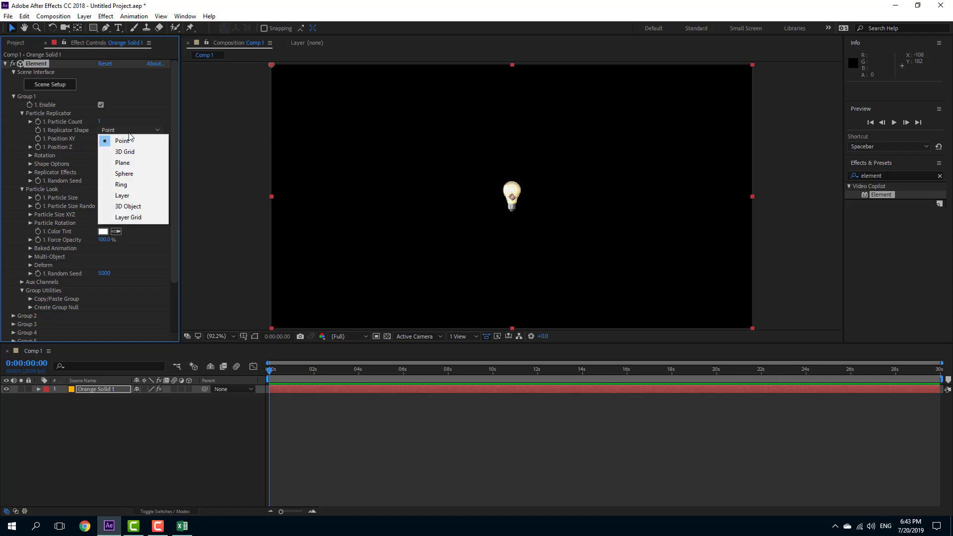
Step: Set Replicator Shape to 3D Object so bulbs cover the torus, then collapse the solid's properties
click(128, 206)
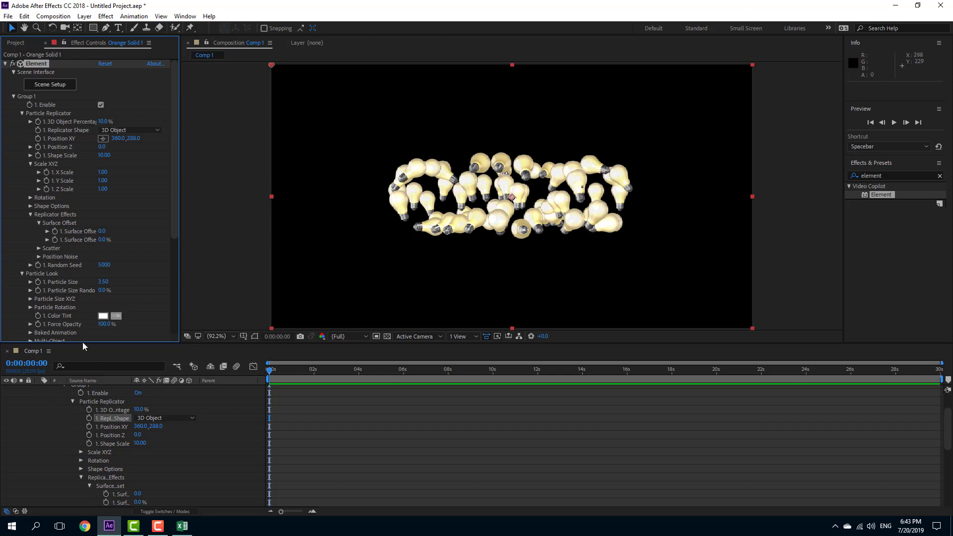
scroll(96, 407, up, 1)
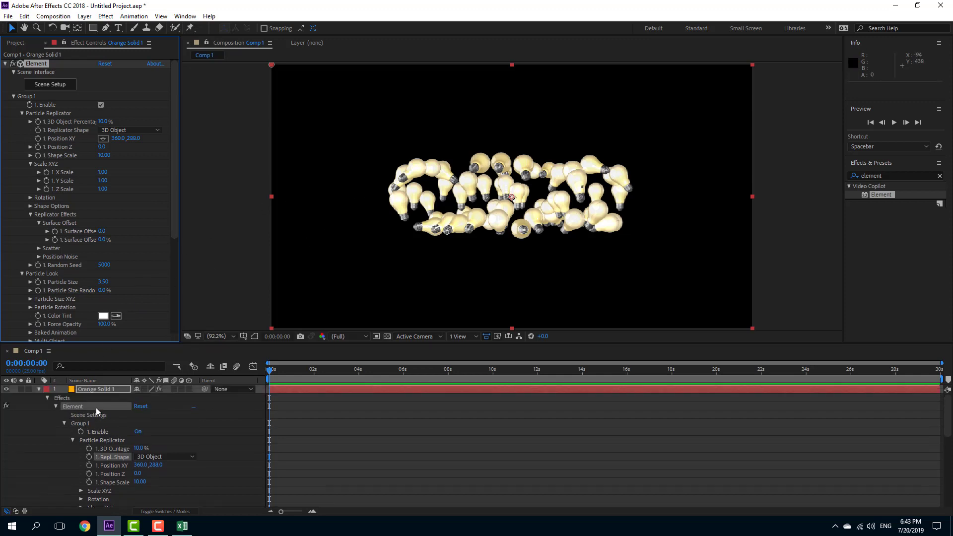
click(38, 389)
Step: Add a new camera to the composition with default settings
right_click(147, 424)
mouse_move(205, 315)
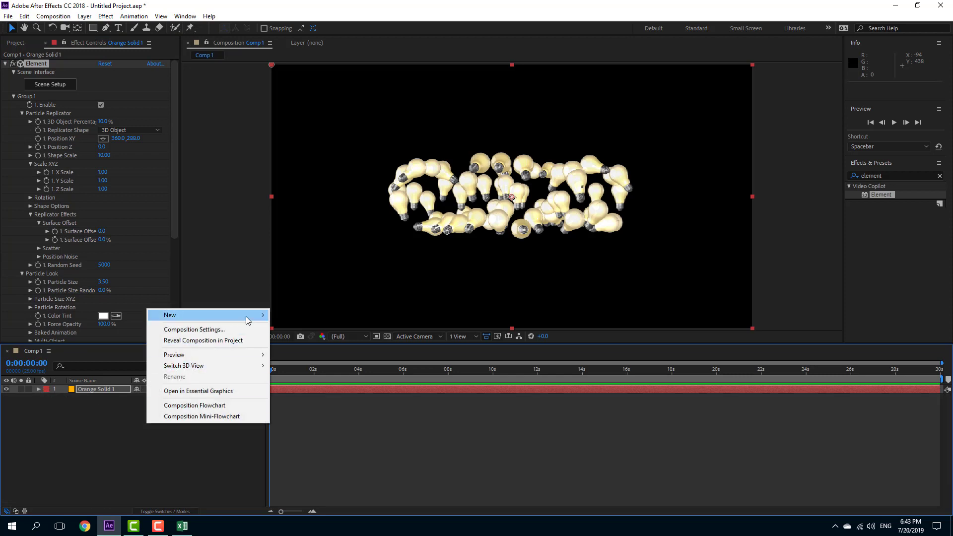
click(296, 362)
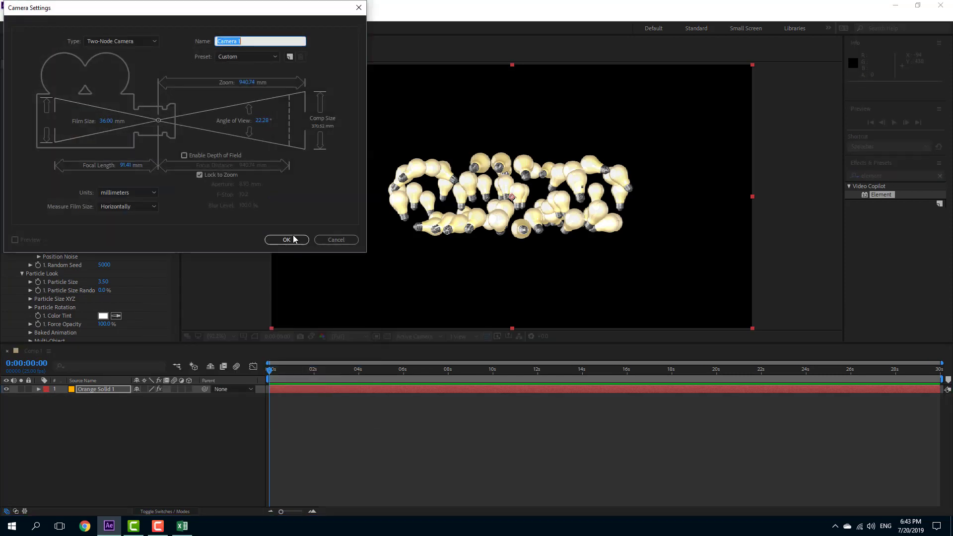
click(285, 237)
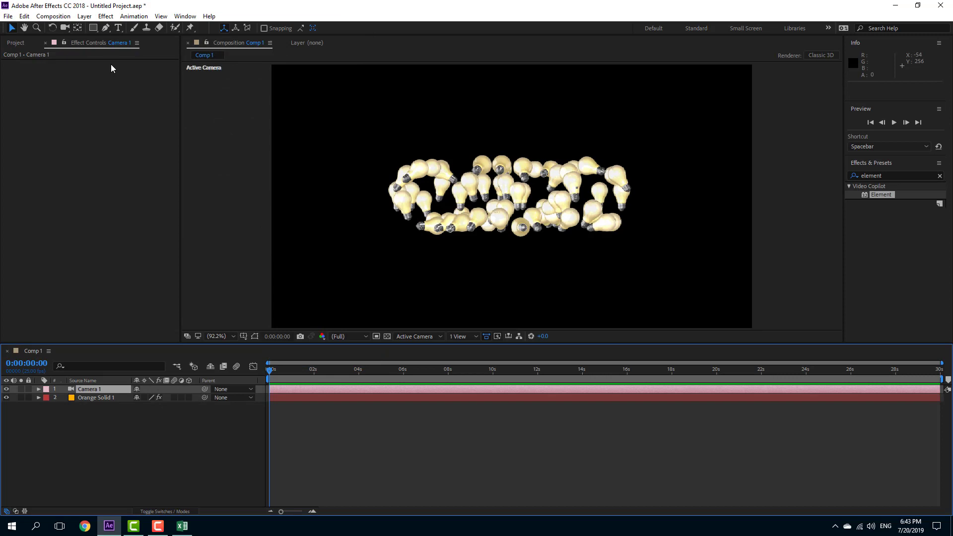
Step: Orbit the camera to look down on the bulbs, then select the Element solid layer
click(65, 30)
click(119, 39)
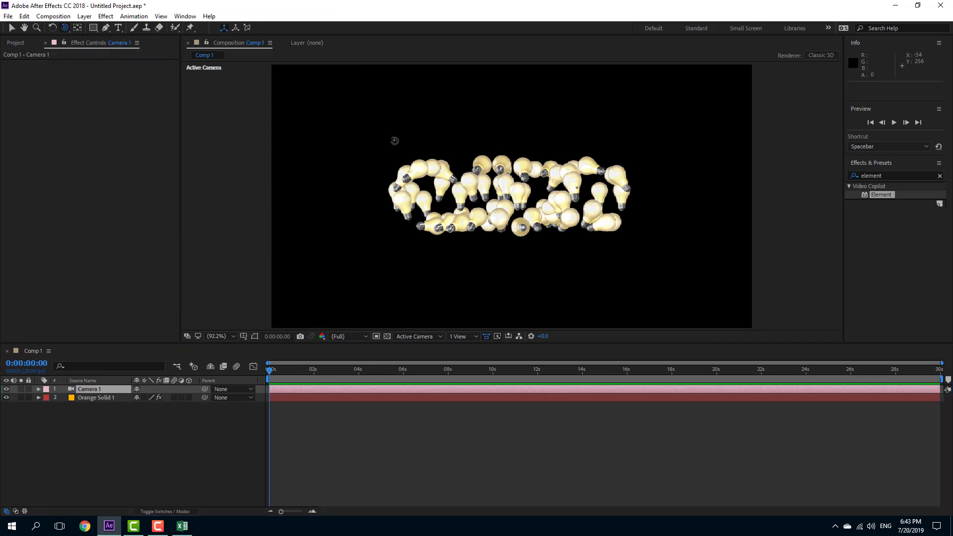
mouse_move(393, 138)
mouse_down()
mouse_move(550, 224)
mouse_move(556, 344)
mouse_up()
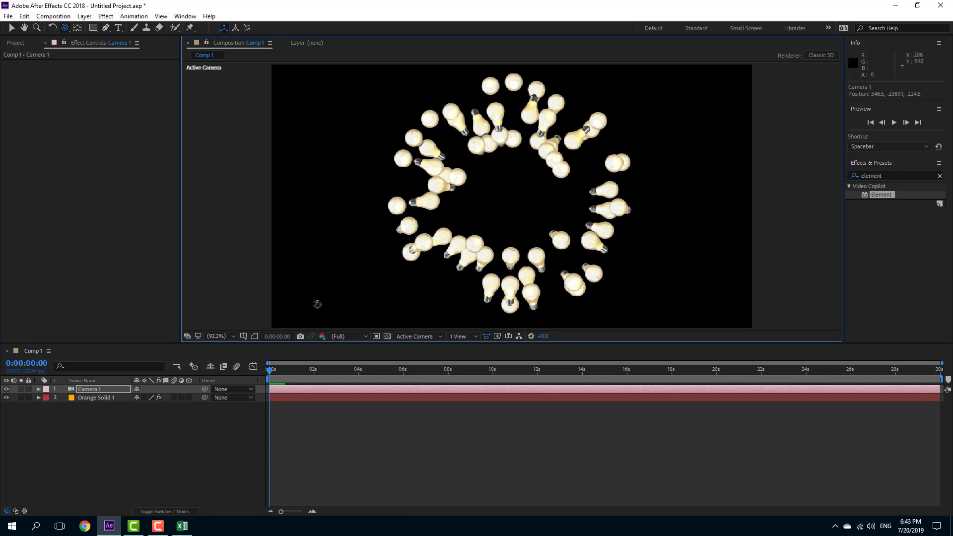
click(99, 398)
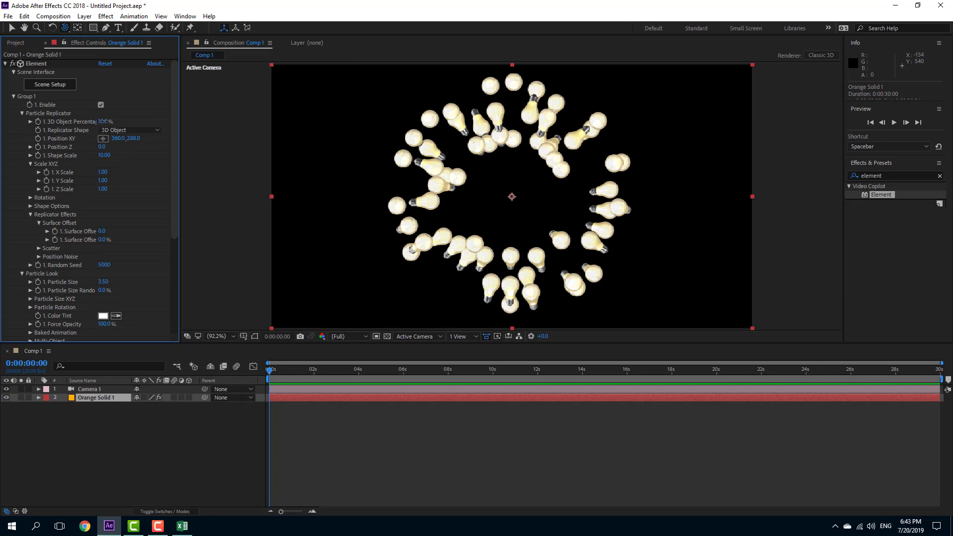
Step: Raise 3D Object Percentage to 100% for a dense ring, then orbit the camera to a side view
drag(103, 121, 96, 131)
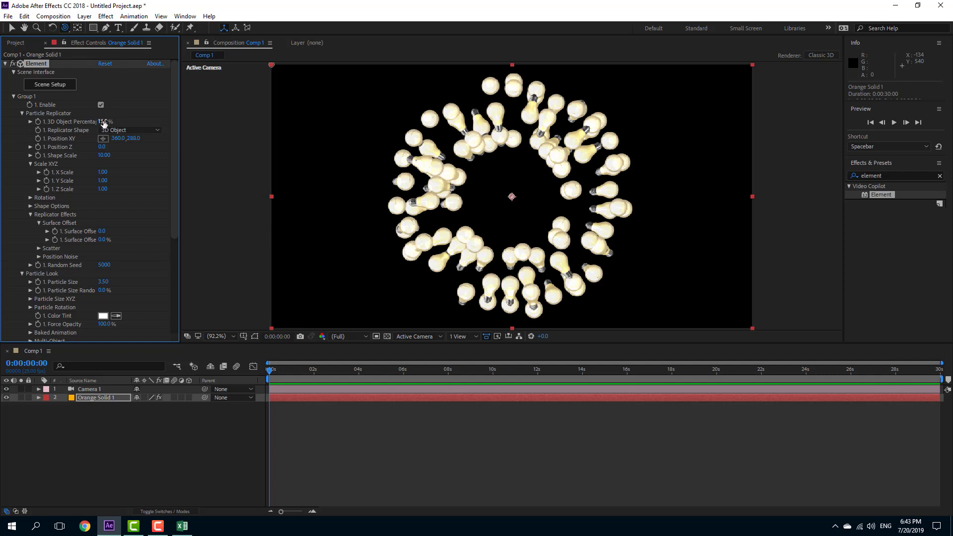
drag(103, 124, 102, 124)
drag(106, 124, 171, 123)
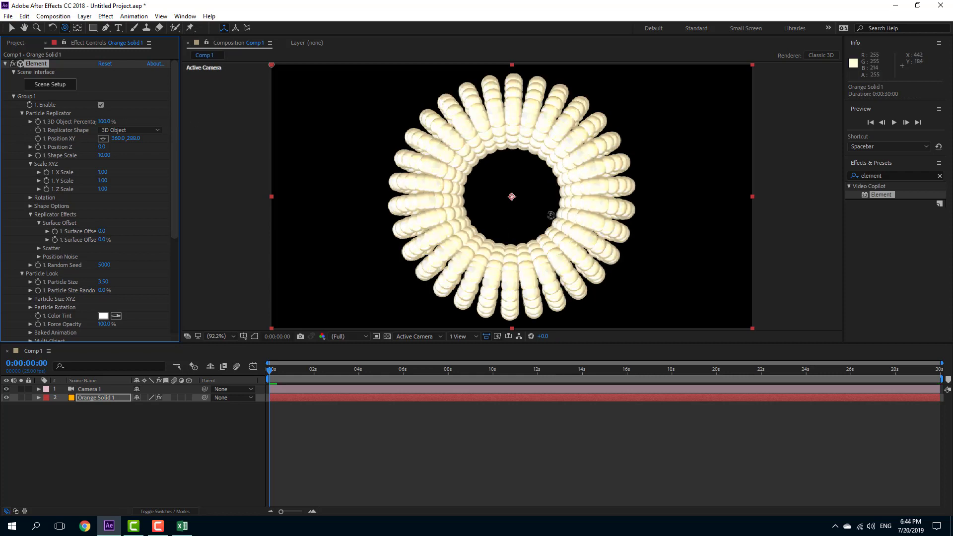
click(103, 388)
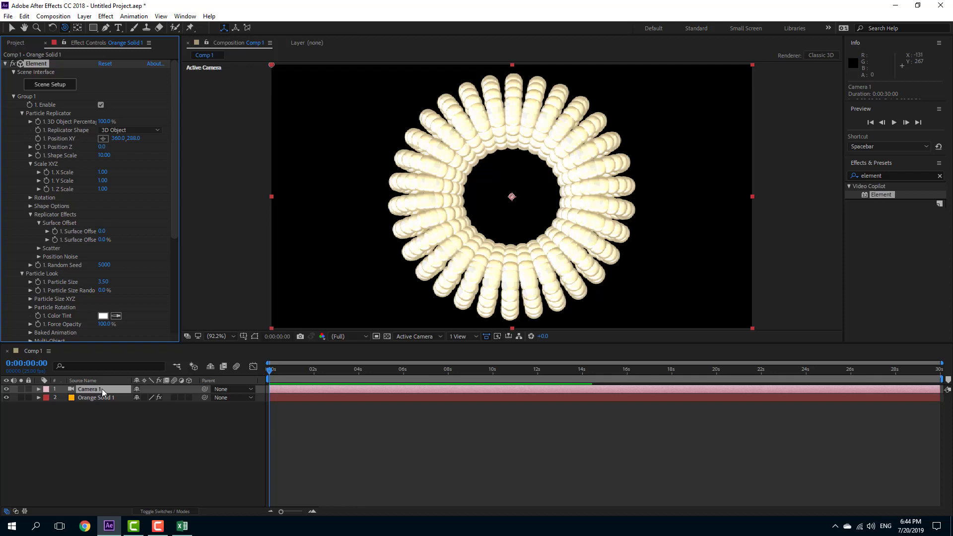
mouse_move(473, 240)
mouse_down()
mouse_move(540, 151)
mouse_move(605, 188)
mouse_move(594, 186)
mouse_up()
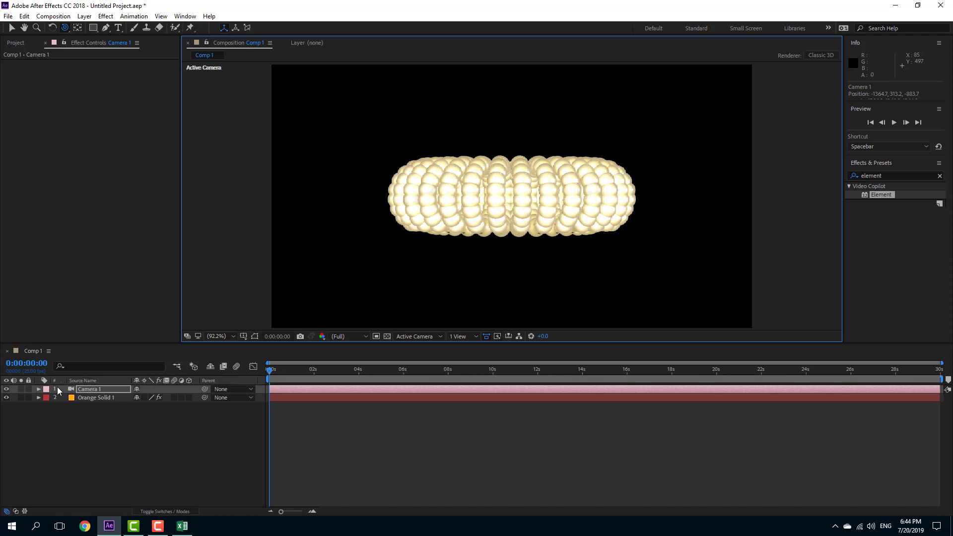
Step: Shrink Particle Size to 1.20 and orbit the camera to show the tilted ring of small bulbs
click(90, 398)
scroll(77, 298, down, 4)
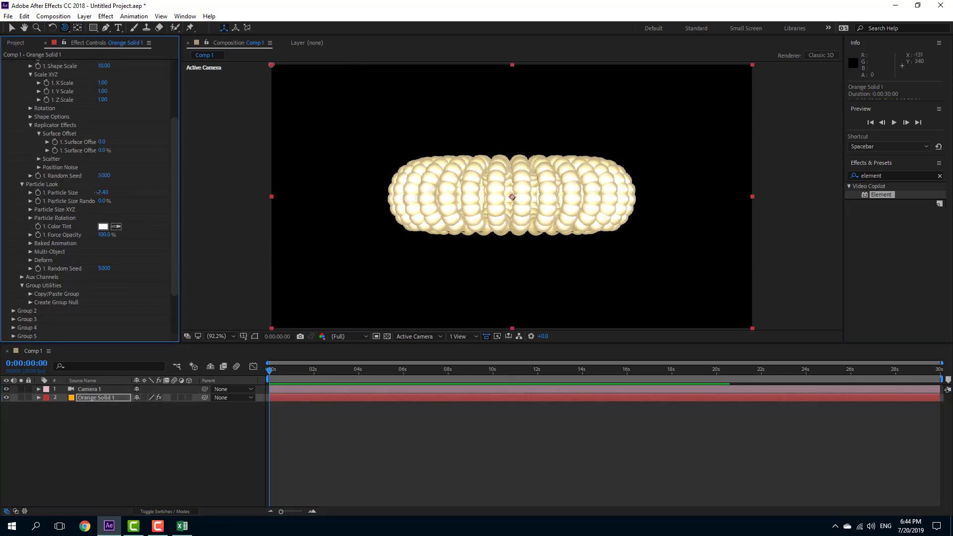
drag(104, 193, 99, 192)
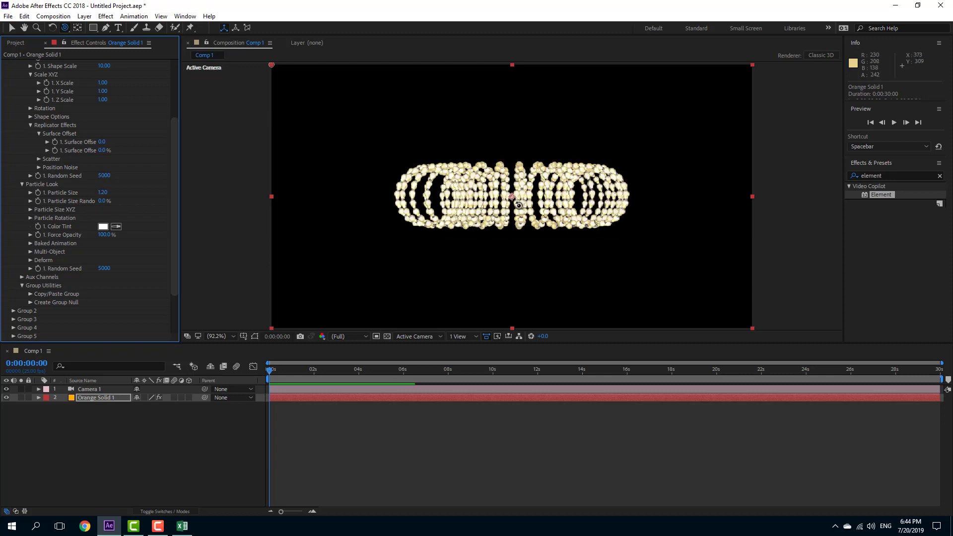
click(110, 390)
mouse_move(538, 163)
mouse_down()
mouse_move(561, 264)
mouse_move(283, 264)
mouse_up()
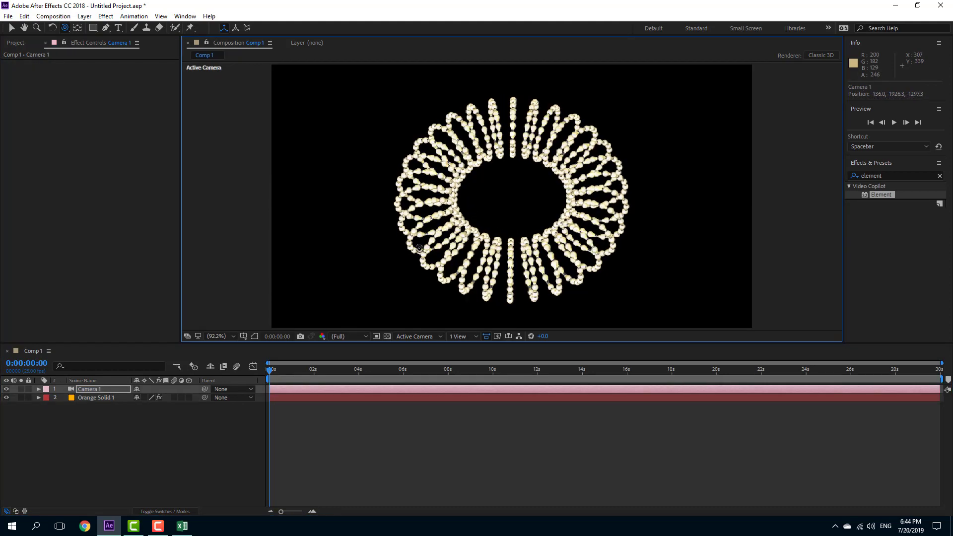
click(88, 398)
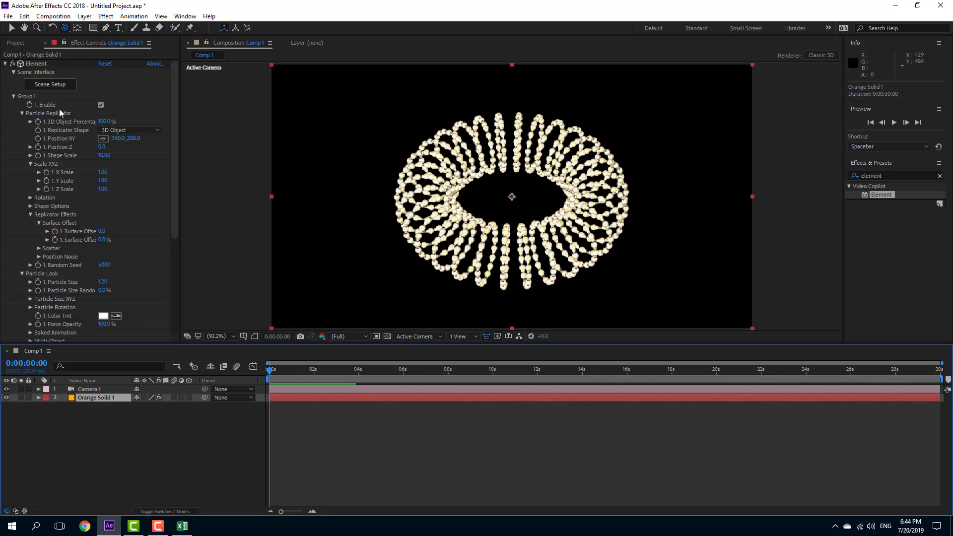